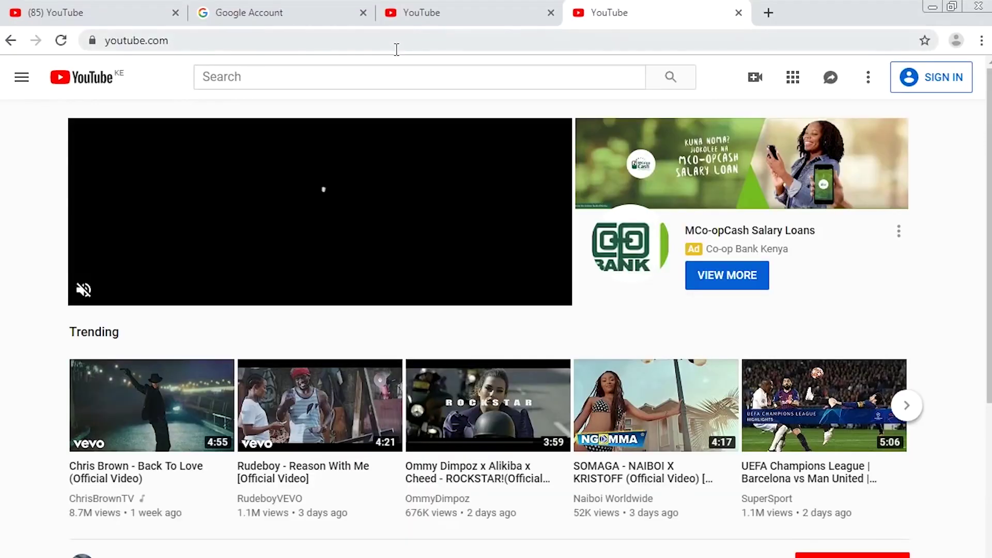
- Sign in to YouTube with the Google account by submitting its password
left_click(936, 85)
left_click(450, 402)
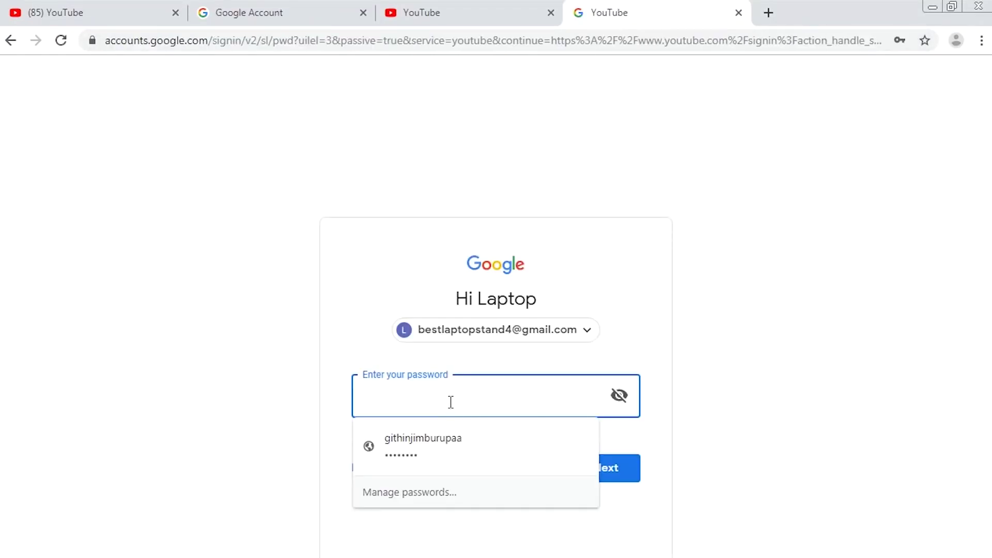
type("••••••••••")
left_click(606, 467)
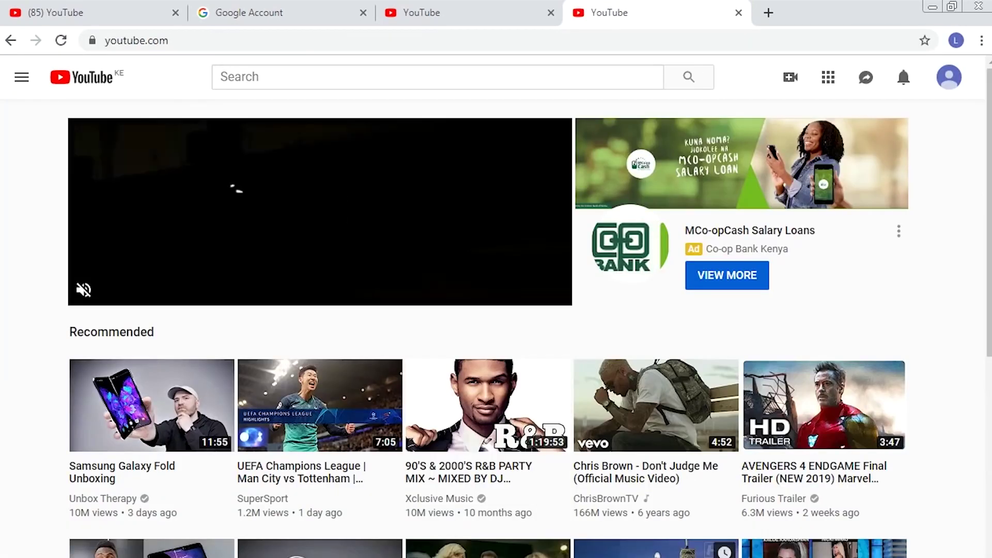
- From the account menu, create a new channel named Laptop Stand
left_click(950, 82)
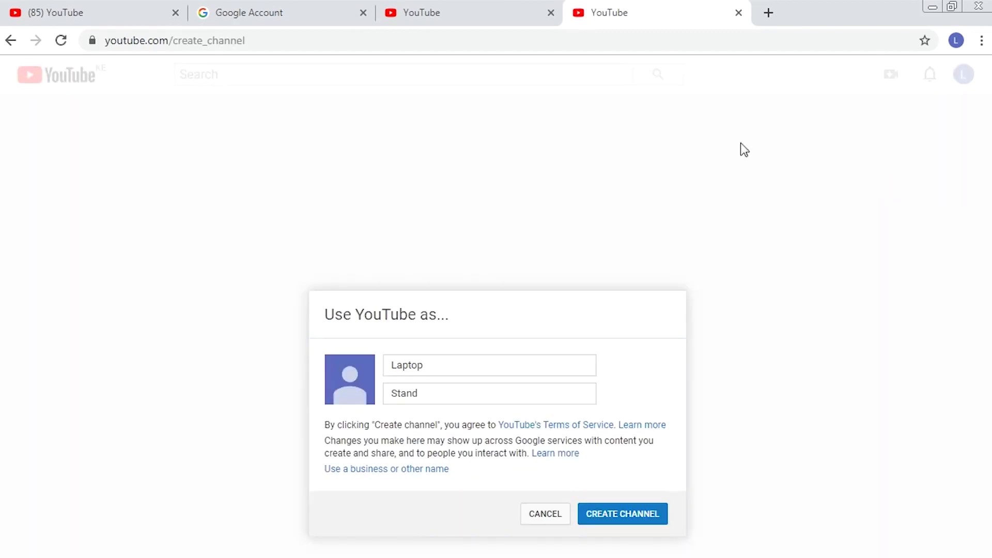
left_click(445, 364)
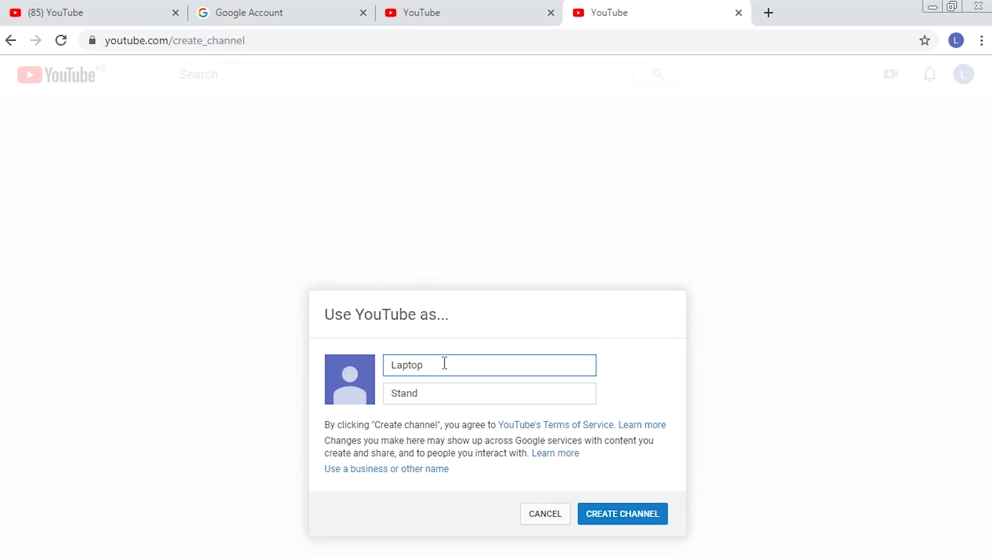
key("BackSpace")
key("BackSpace")
key("BackSpace")
key("BackSpace")
type("Best")
key("Tab")
key("BackSpace")
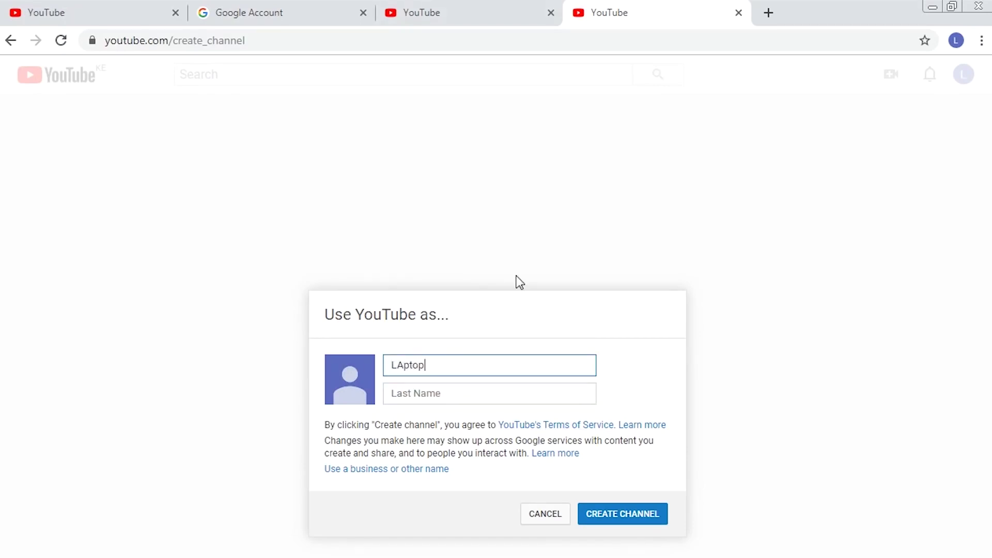
left_click(604, 515)
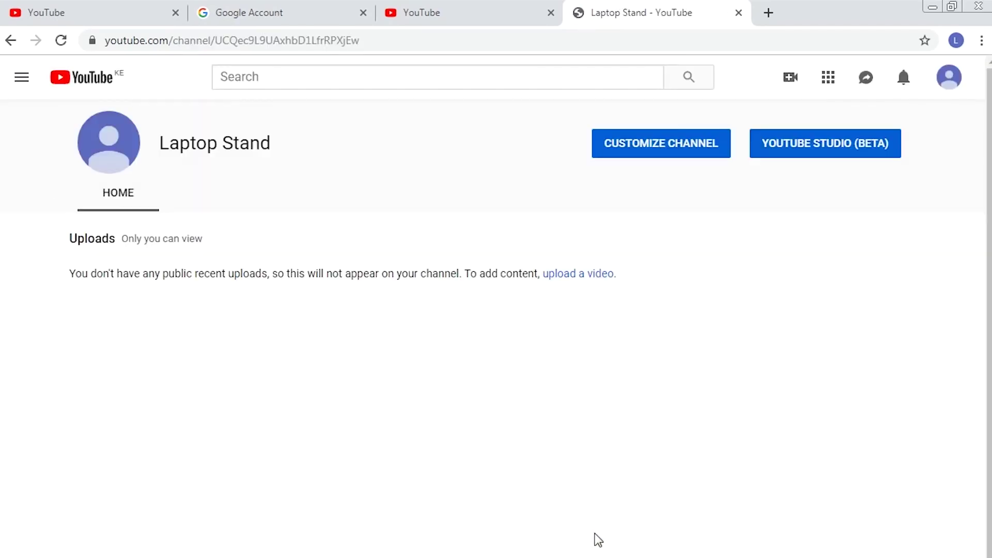
- Review the Laptop Stand customisation page, leave the description empty, and return home
left_click(661, 142)
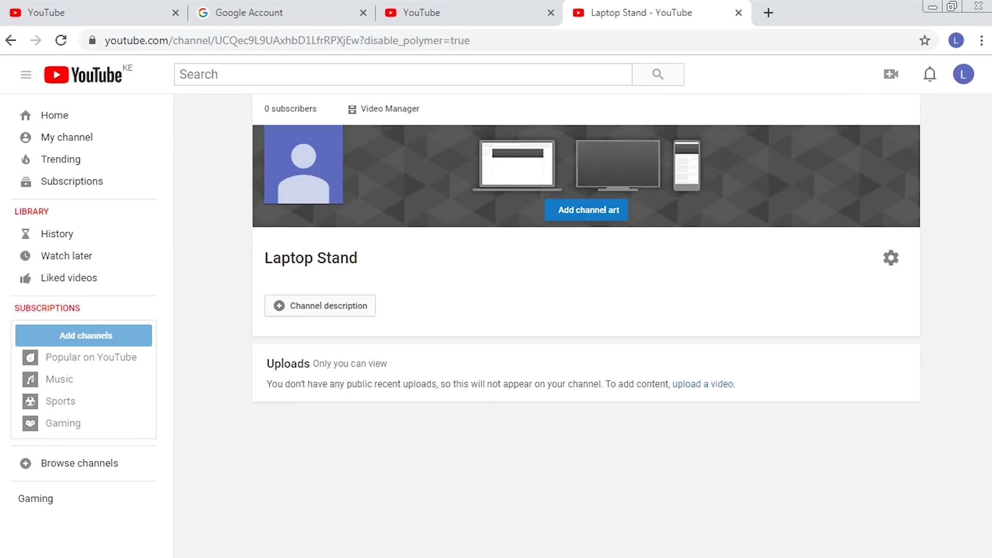
left_click_drag(317, 362, 436, 373)
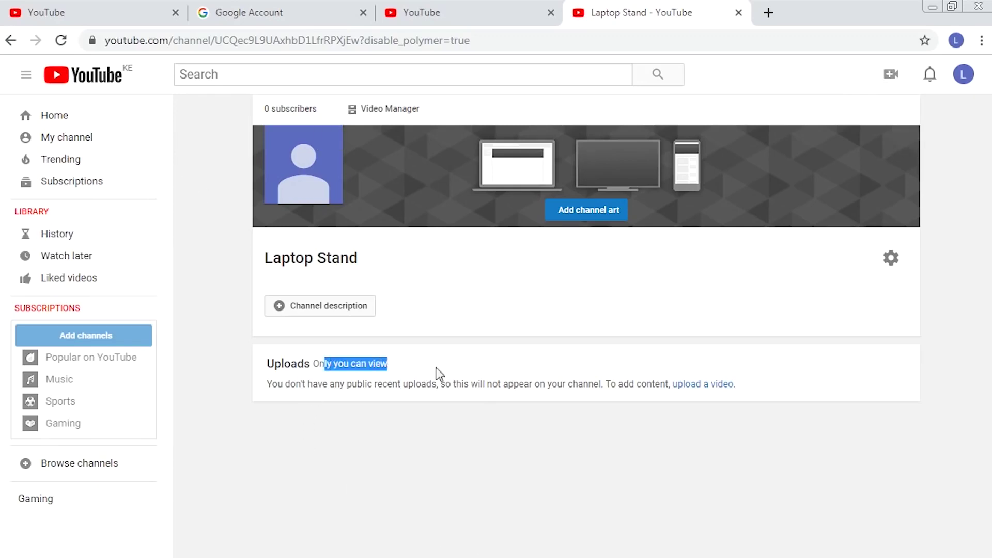
left_click(460, 372)
left_click(328, 306)
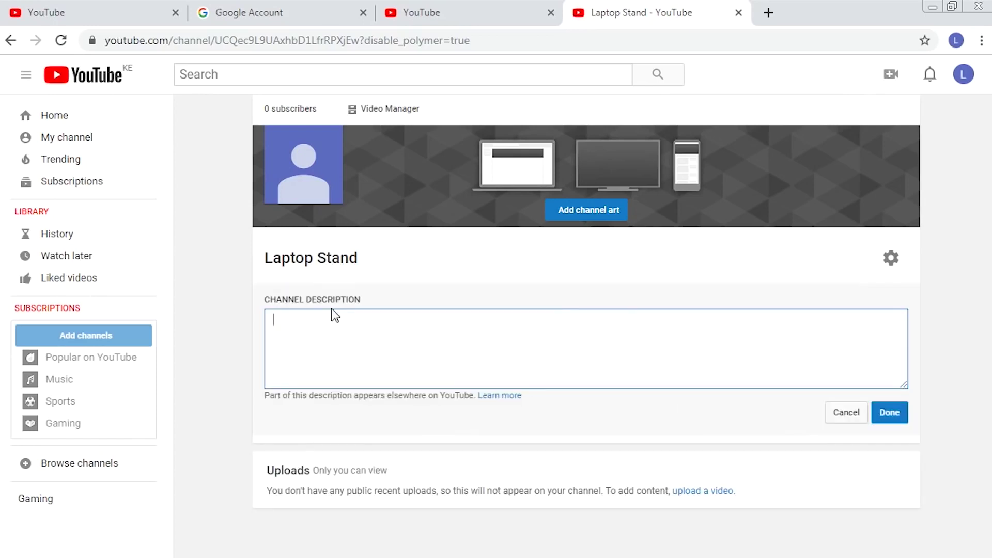
left_click(889, 412)
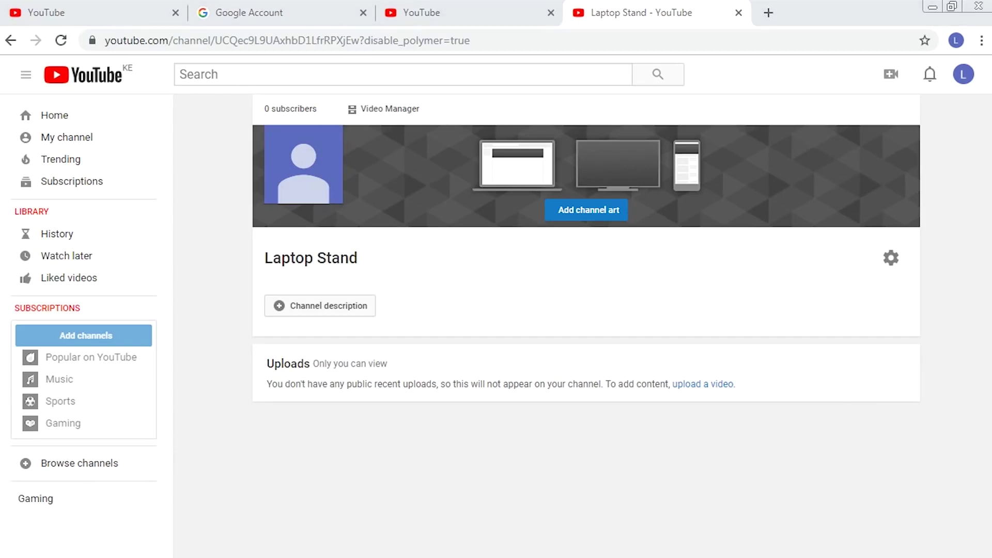
left_click(83, 75)
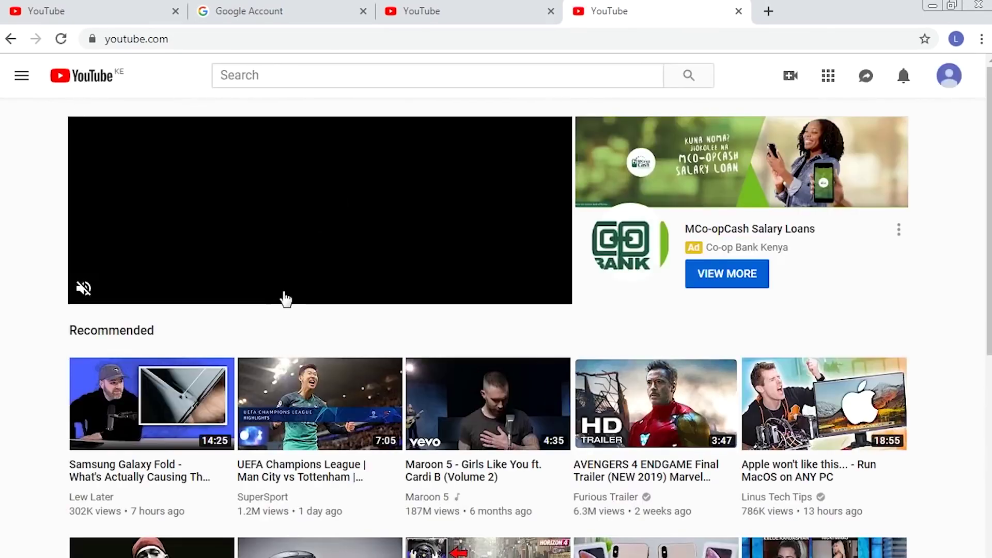
- Reload the home page and reach the YouTube account settings from the account menu
left_click(82, 75)
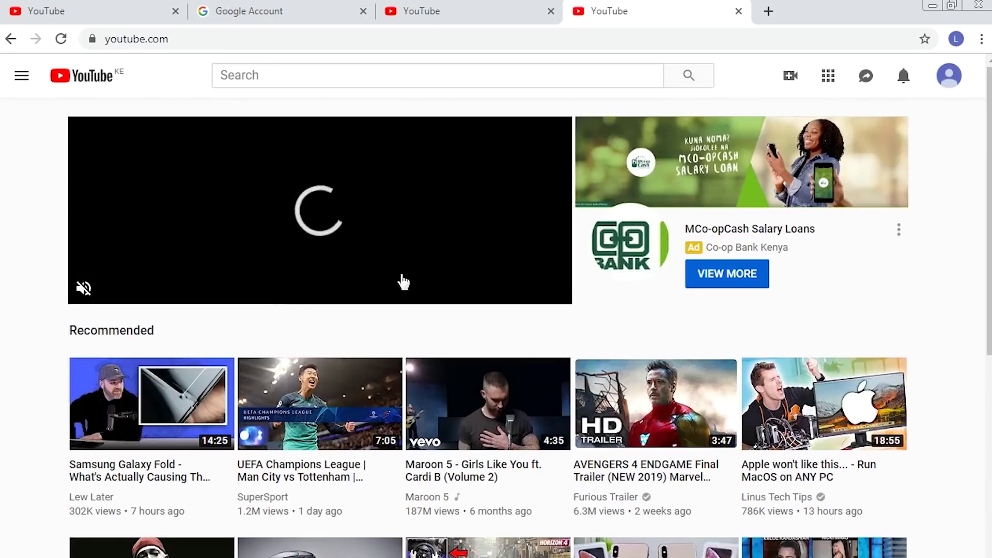
left_click(82, 75)
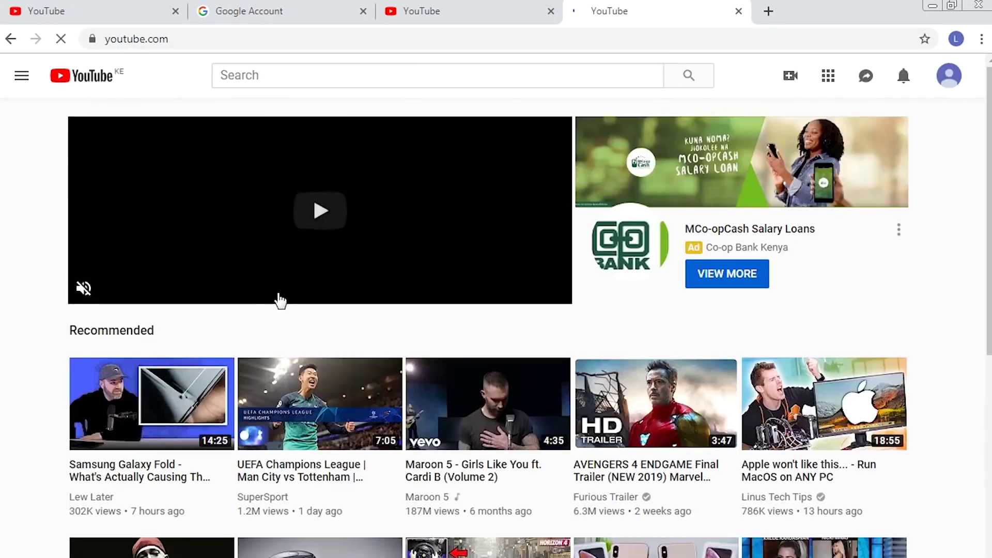
left_click(83, 75)
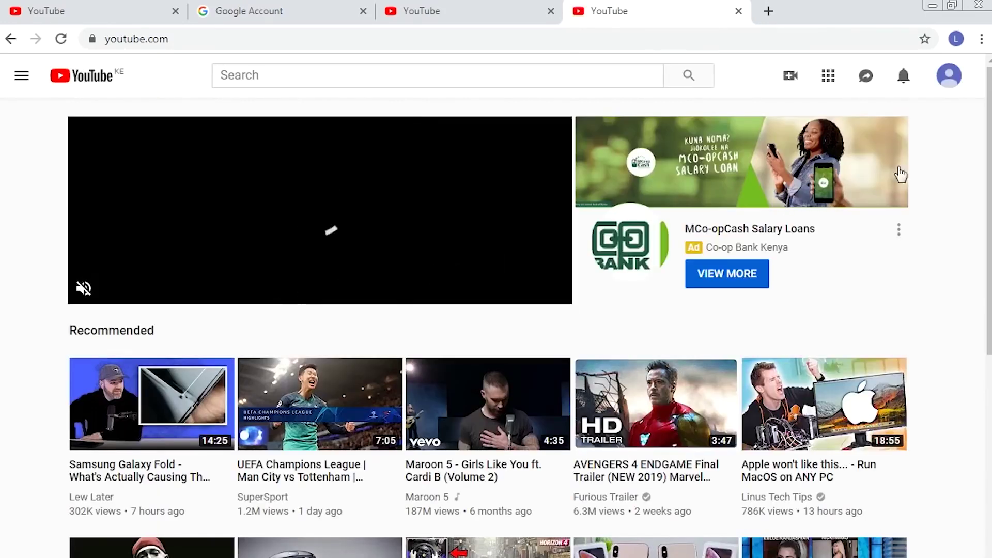
left_click(949, 75)
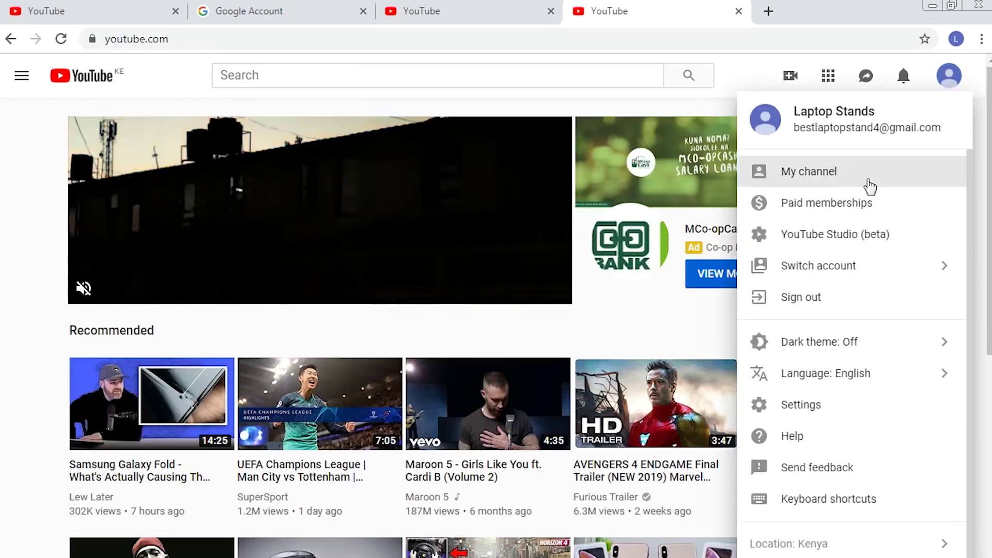
left_click(801, 405)
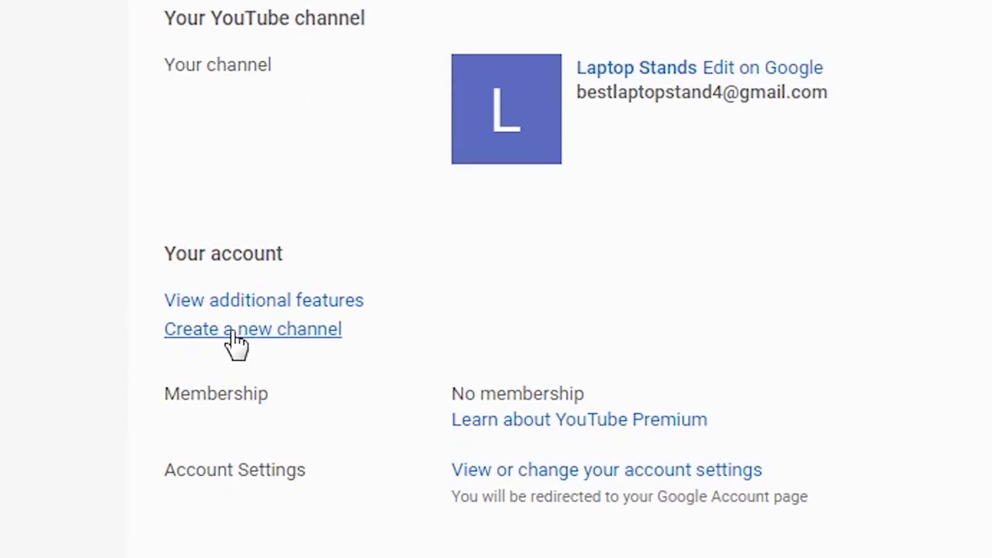
- Create a second channel as a Brand Account named Laptop Reviews
left_click(235, 339)
left_click(420, 318)
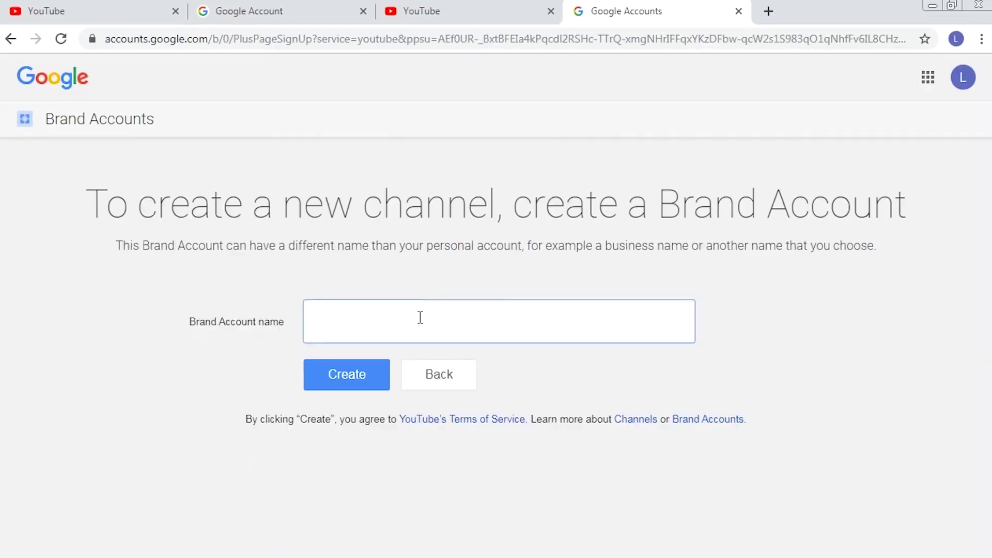
type("Laptop Reviews")
left_click(347, 374)
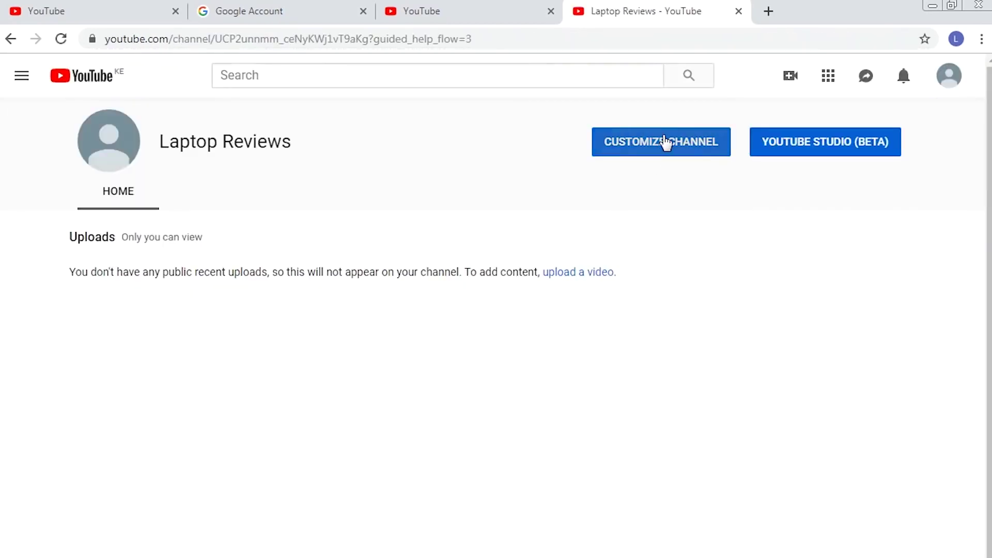
left_click(667, 142)
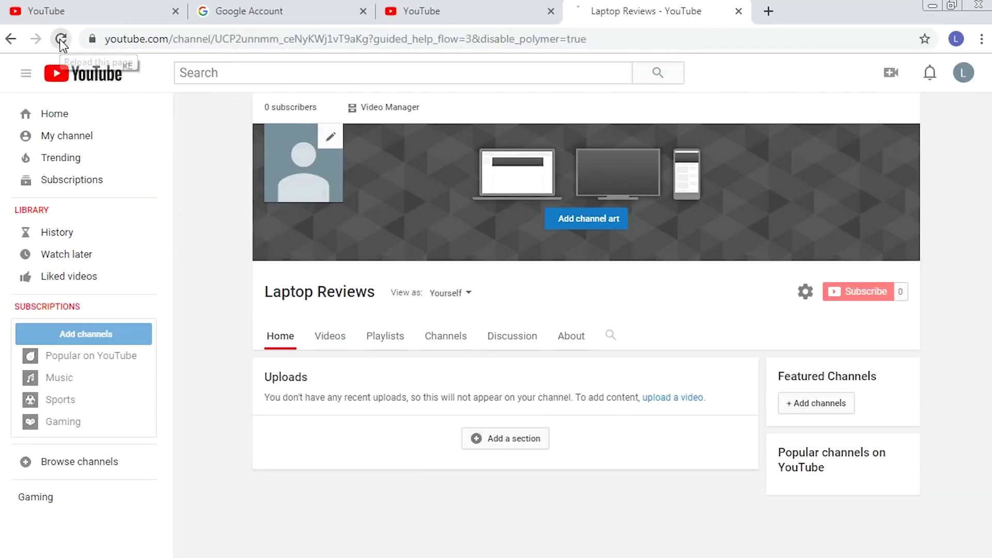
- Reload to show the Laptop Reviews picture, then switch to the Laptop Stands channel
left_click(60, 39)
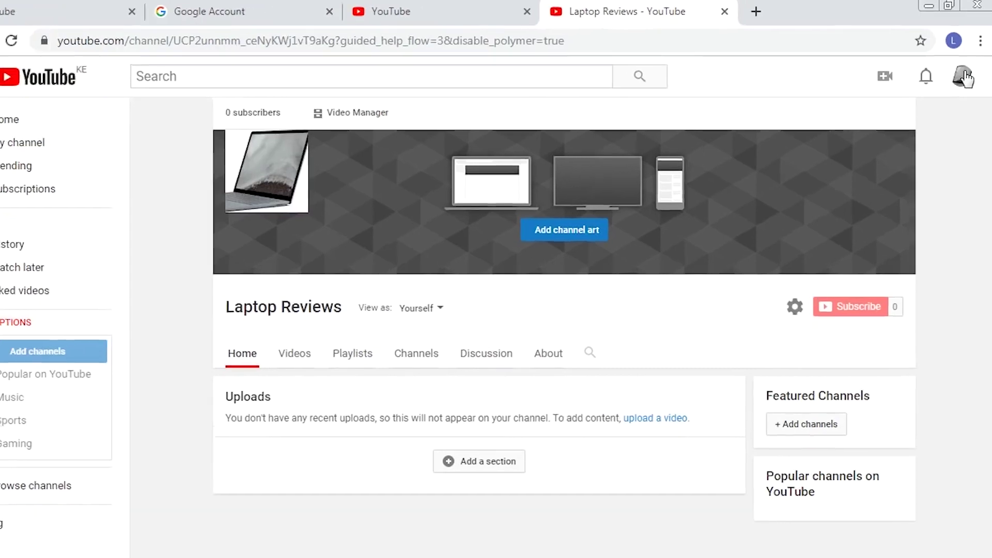
left_click(964, 72)
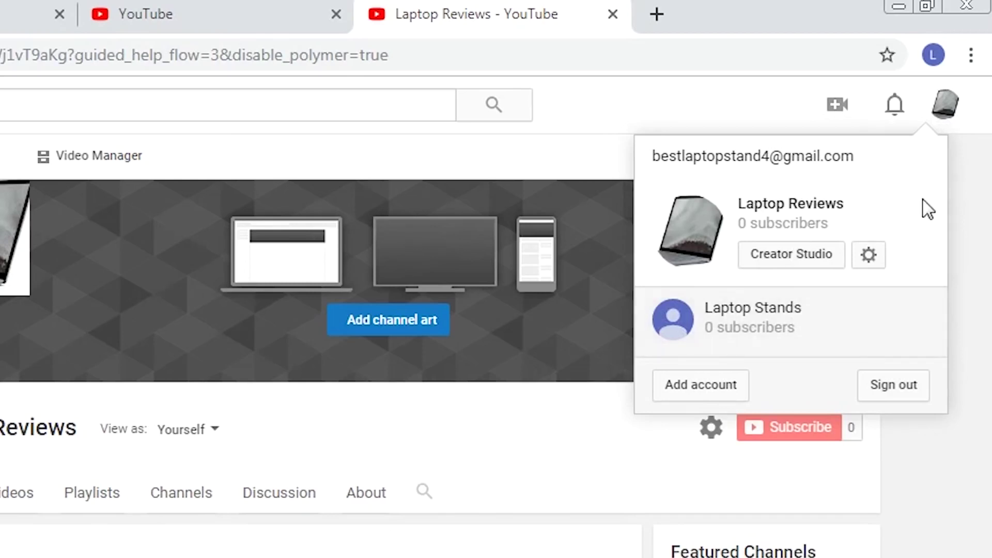
left_click(837, 343)
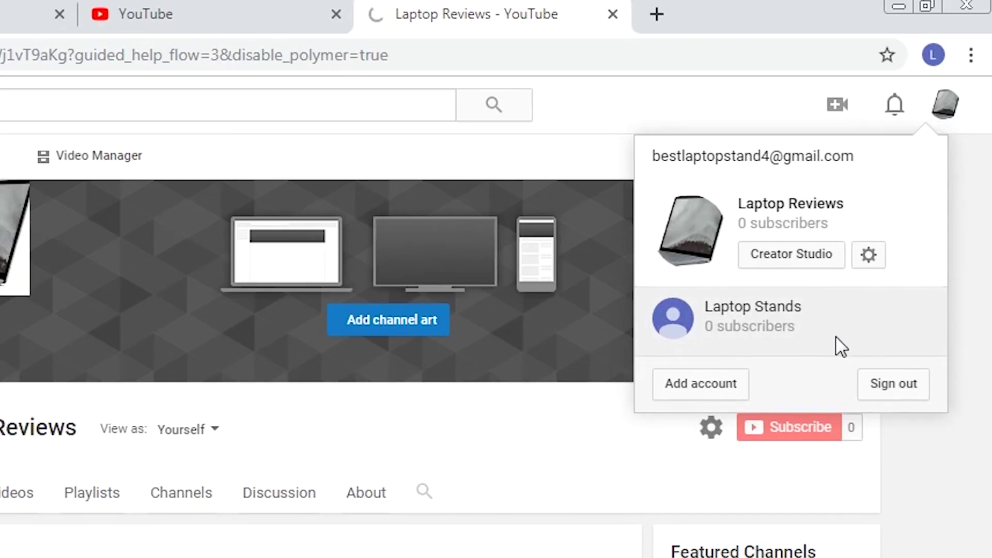